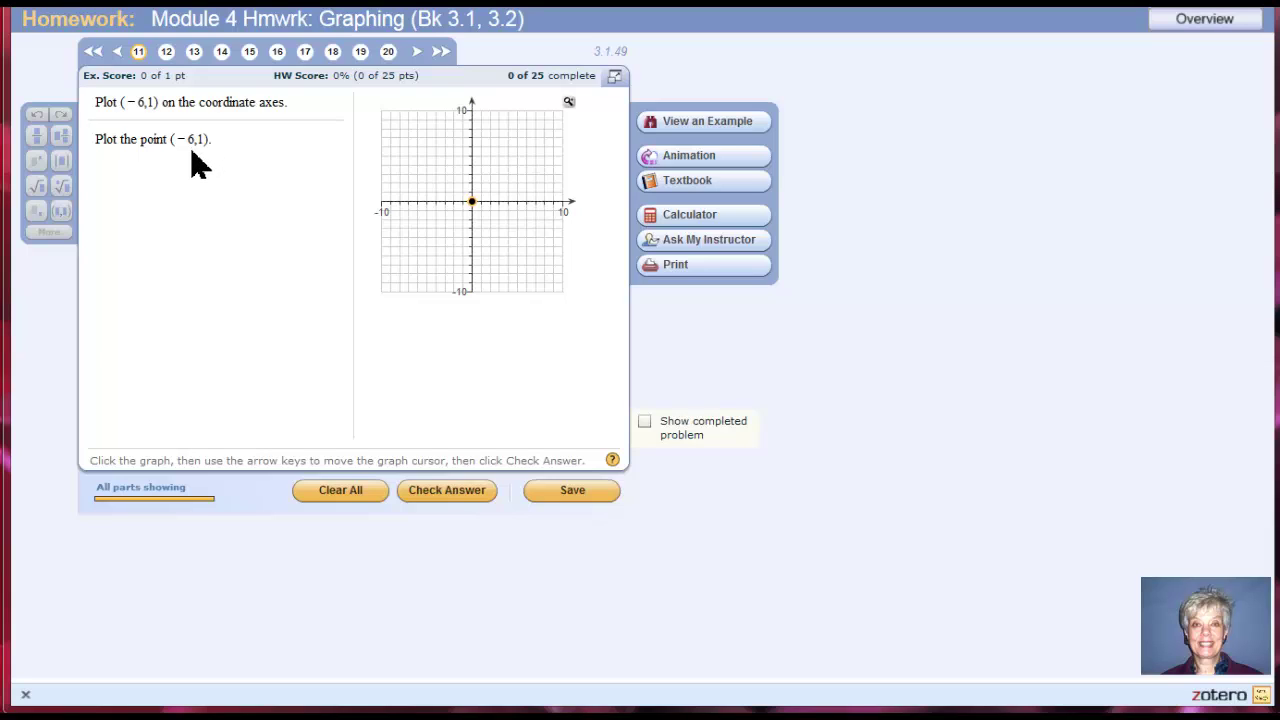
Step: Plot the point (−6, 1) on the coordinate axes and check the answer
click(473, 205)
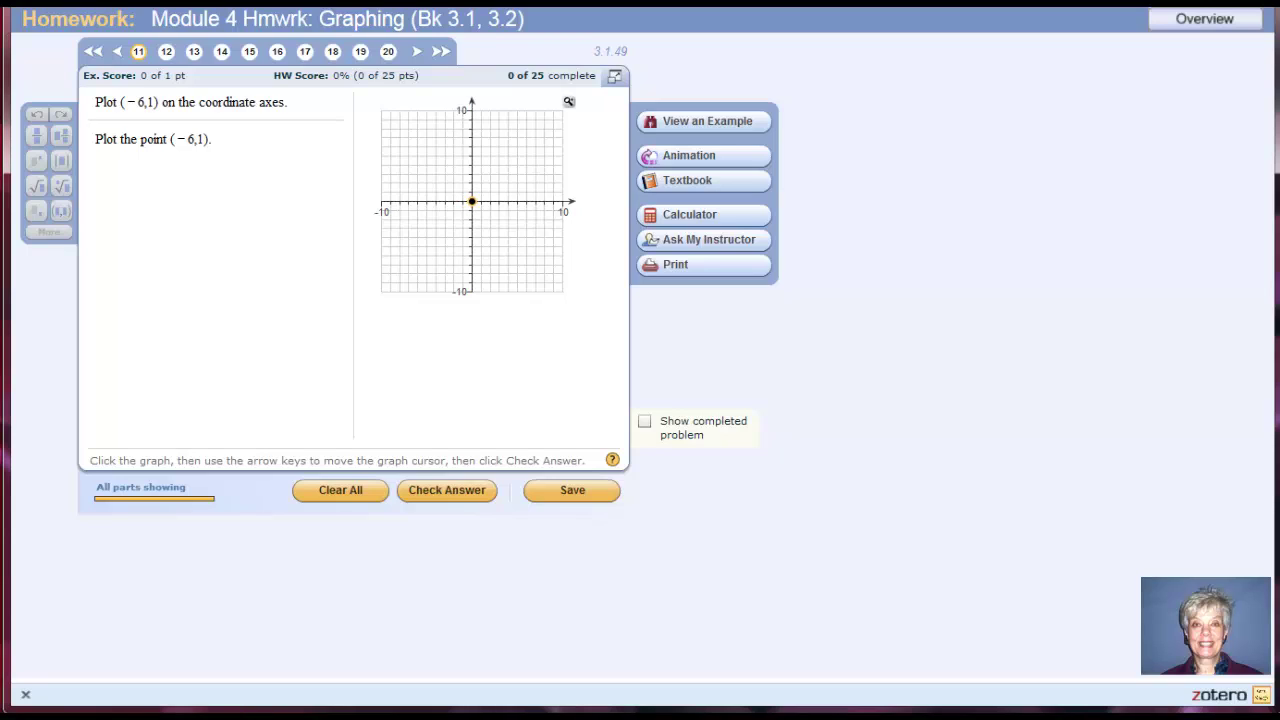
key(Left)
key(Left)
key(Left)
key(Left)
key(Left)
key(Left)
key(Down)
key(Up)
key(Up)
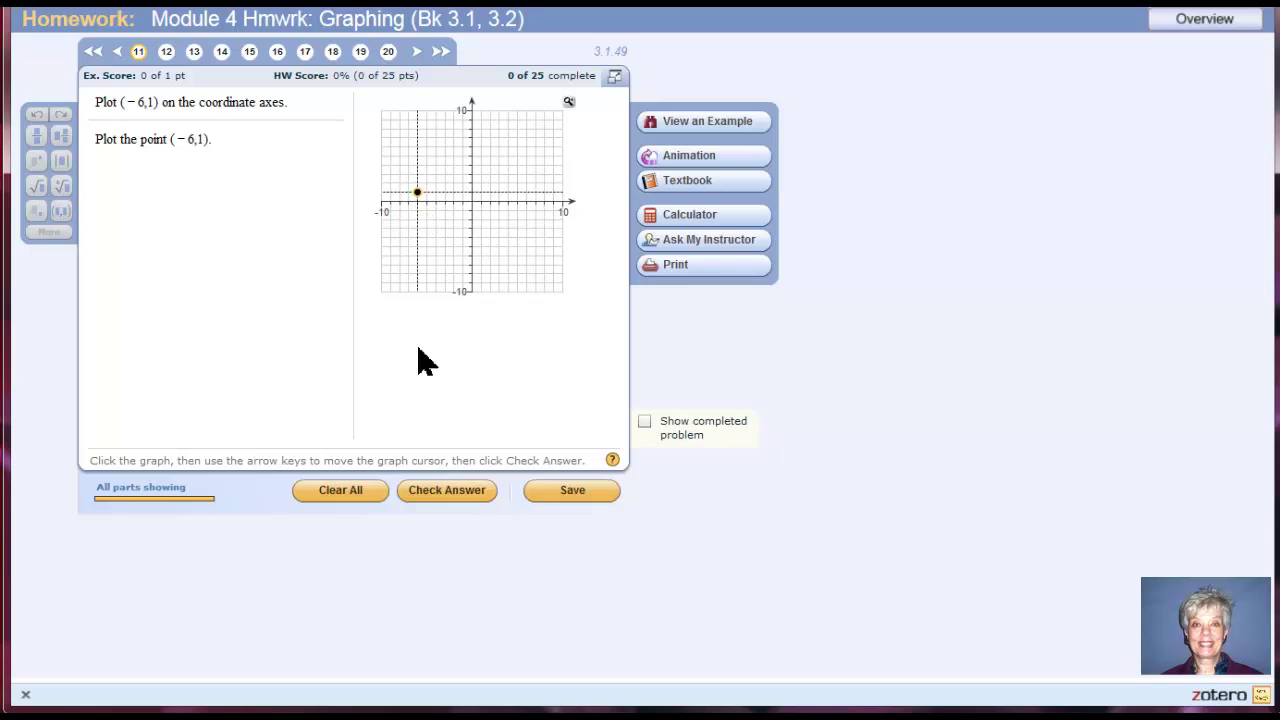
click(437, 496)
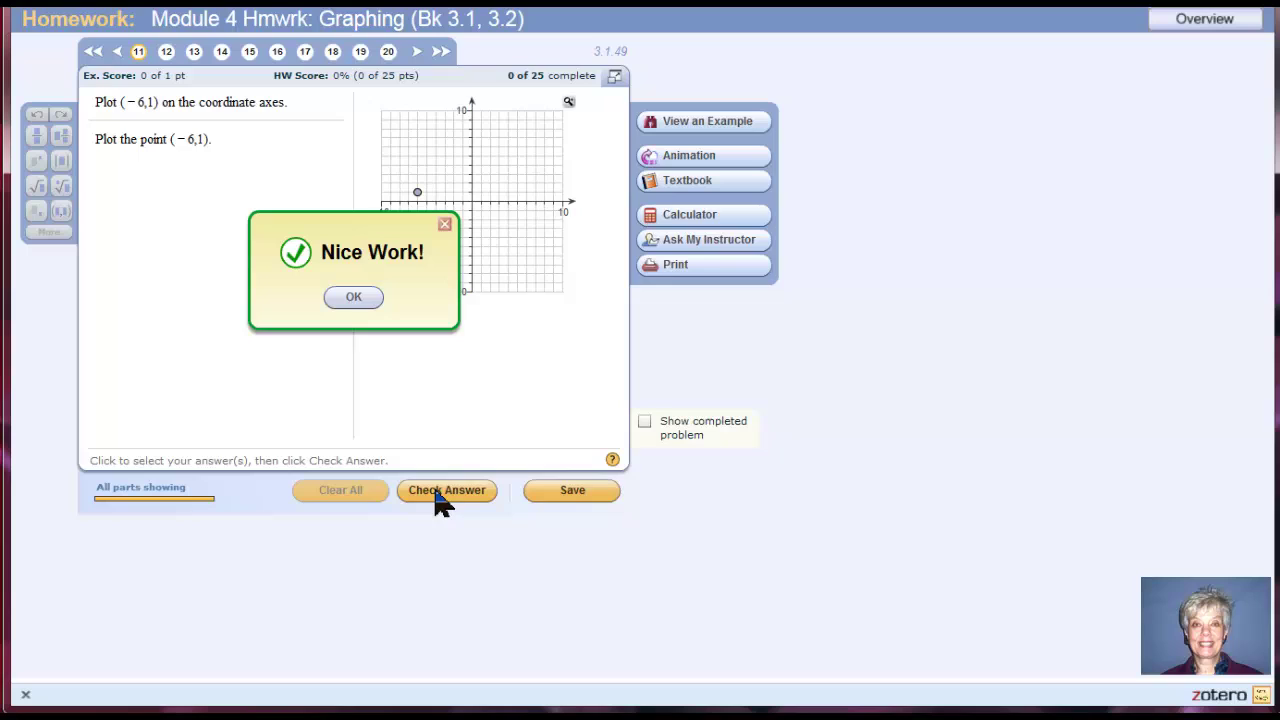
click(362, 300)
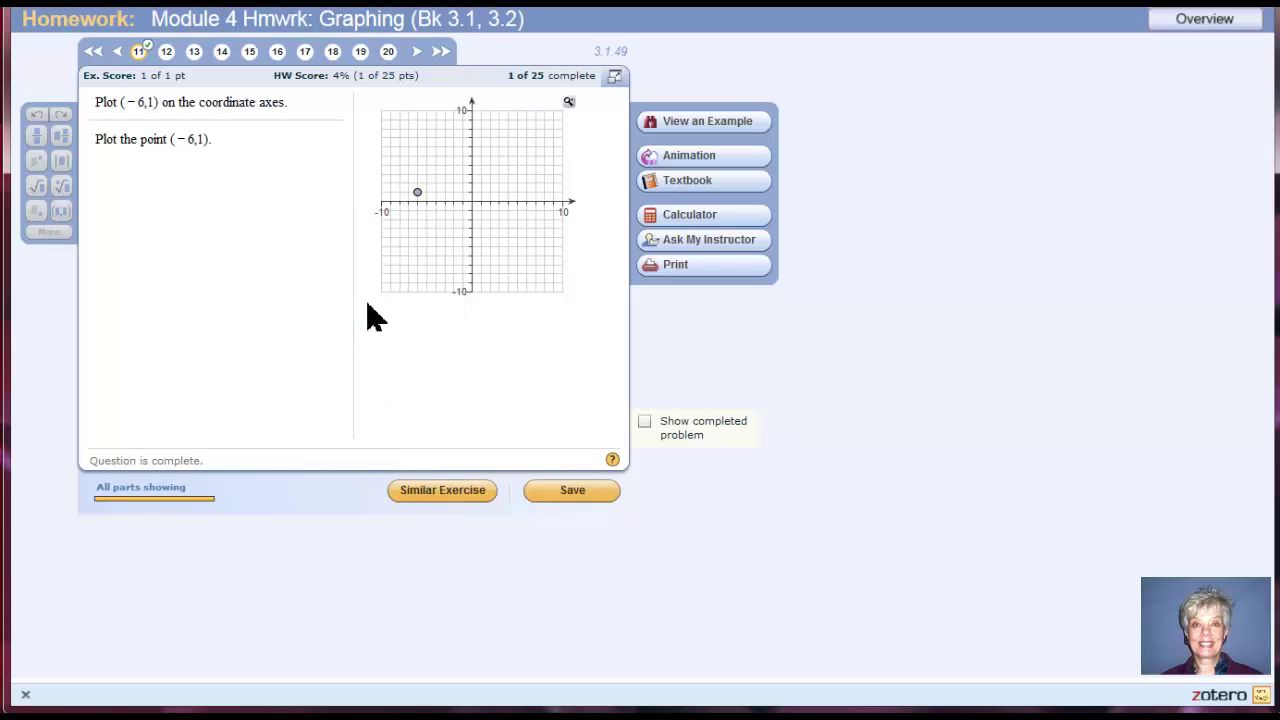
Step: Load a similar exercise, plot the point (−3, 5) on its coordinate axes and check the answer
click(451, 503)
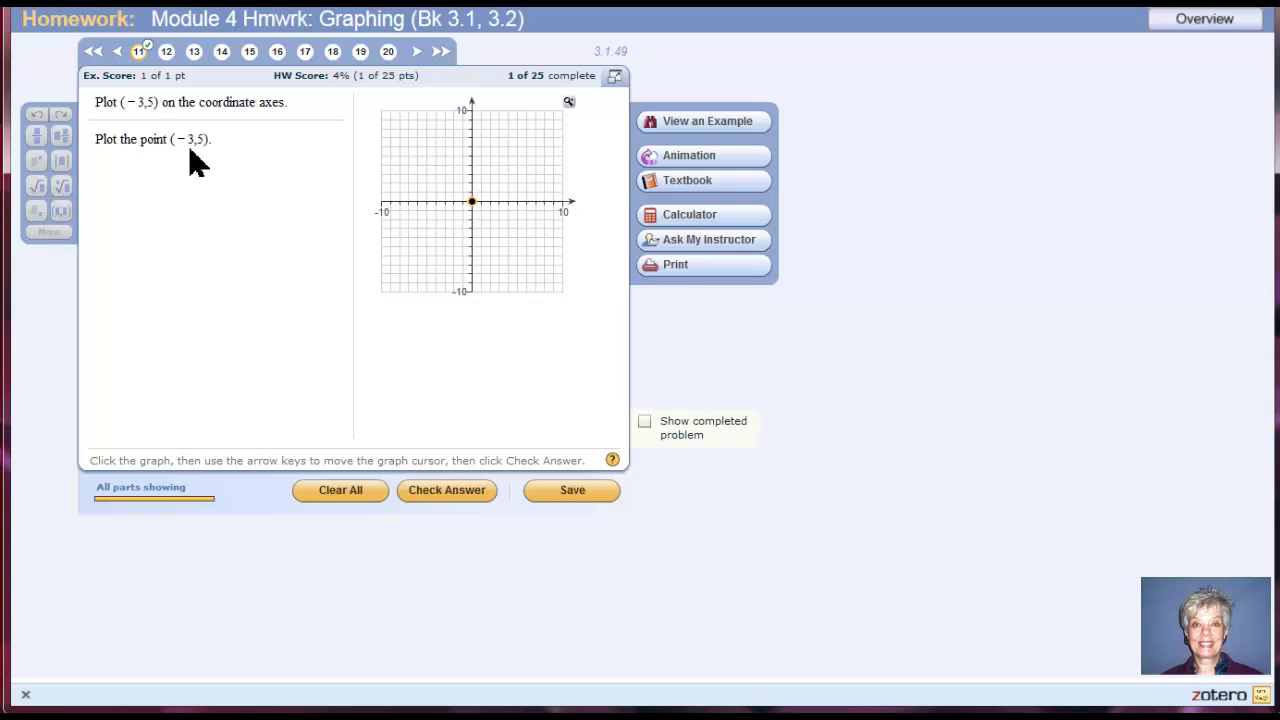
click(473, 204)
key(Left)
key(Left)
key(Left)
key(Up)
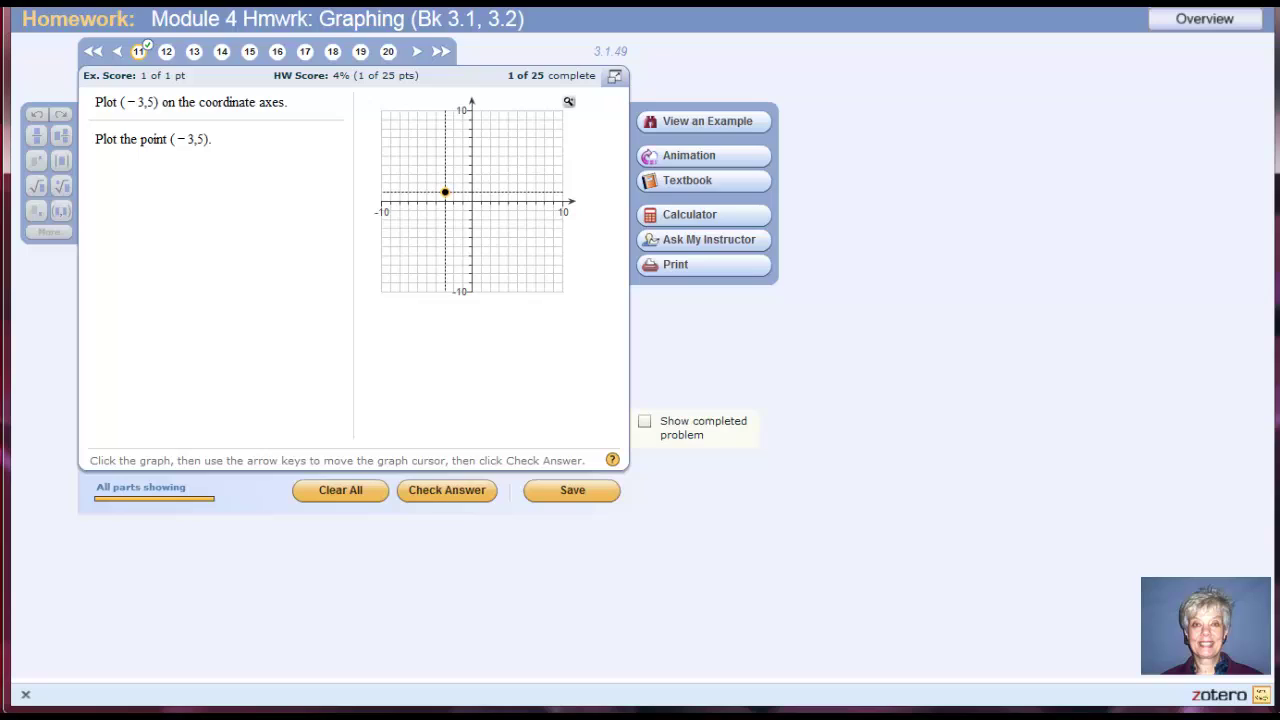
key(Up)
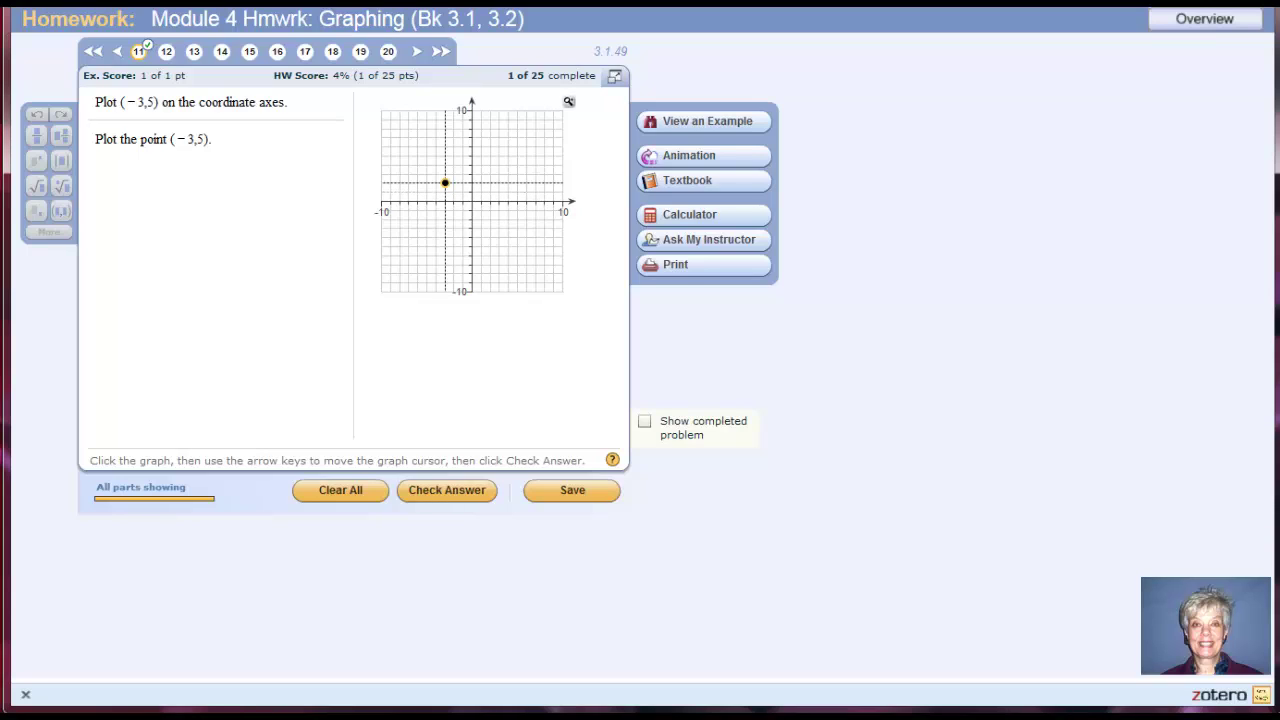
key(Up)
key(Up)
key(Up)
click(441, 494)
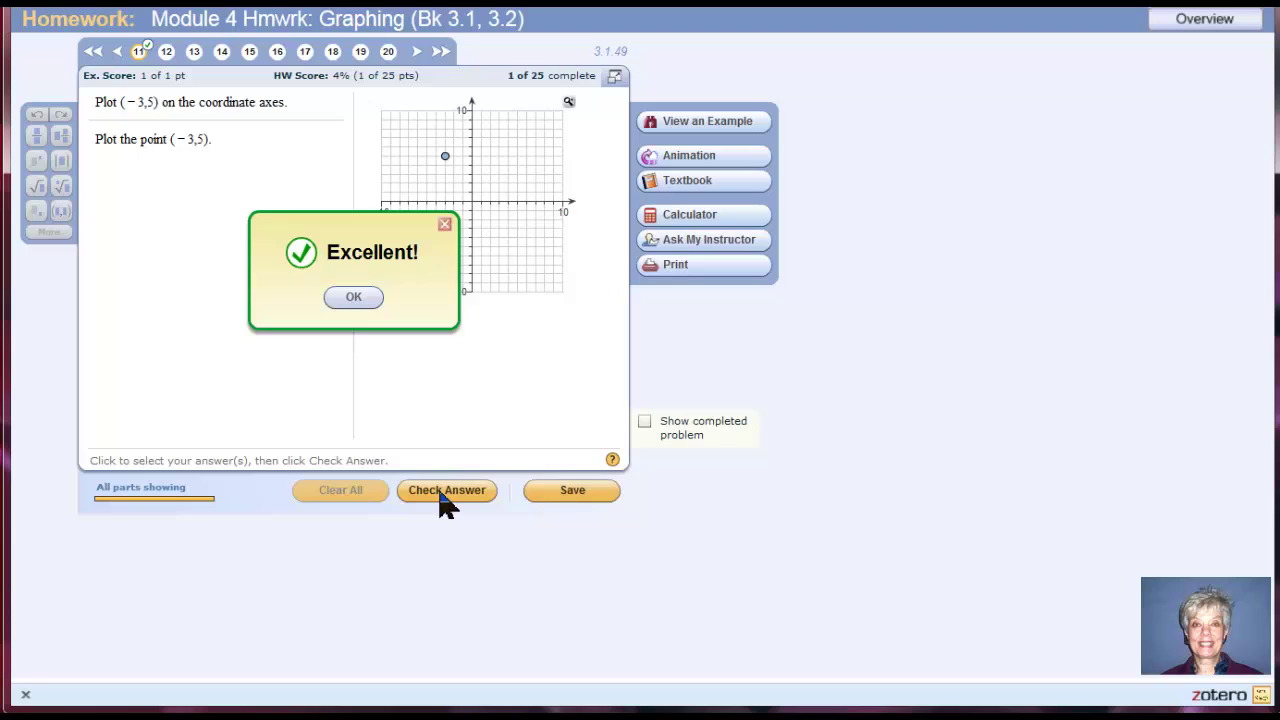
click(354, 297)
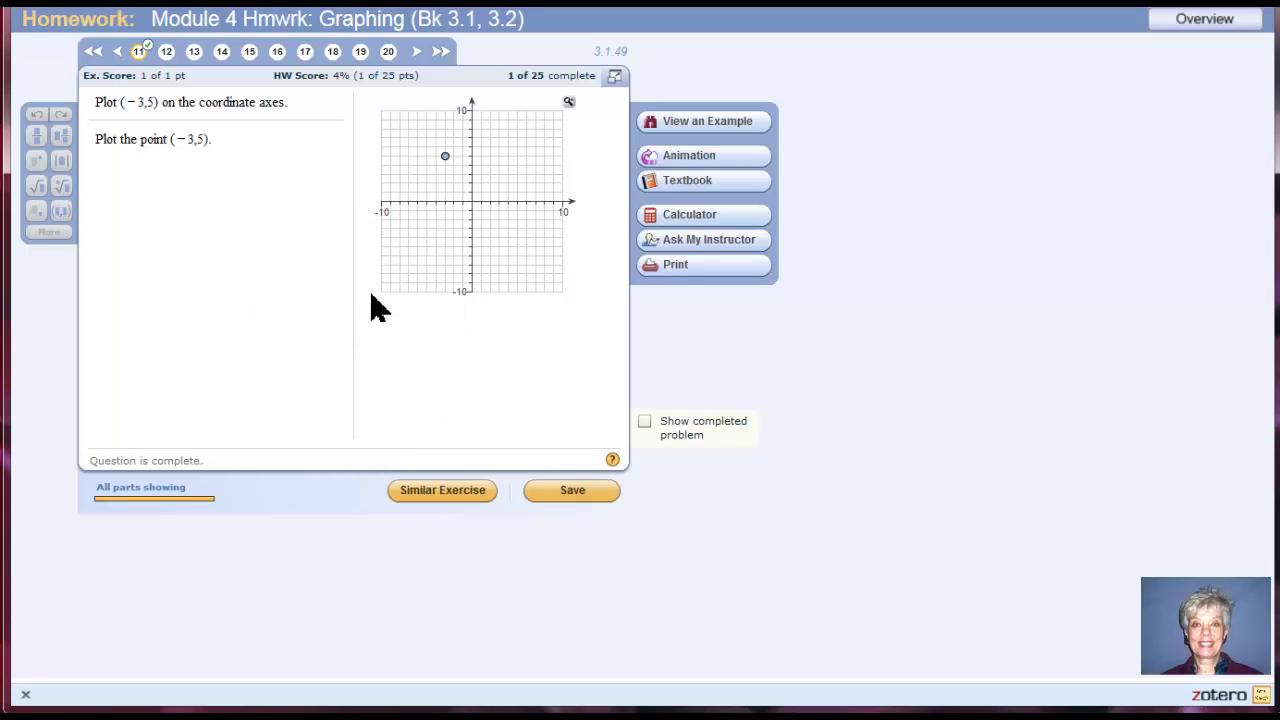
Step: Load another similar exercise, plot the point (−1, −2) on its coordinate axes and check the answer
click(451, 500)
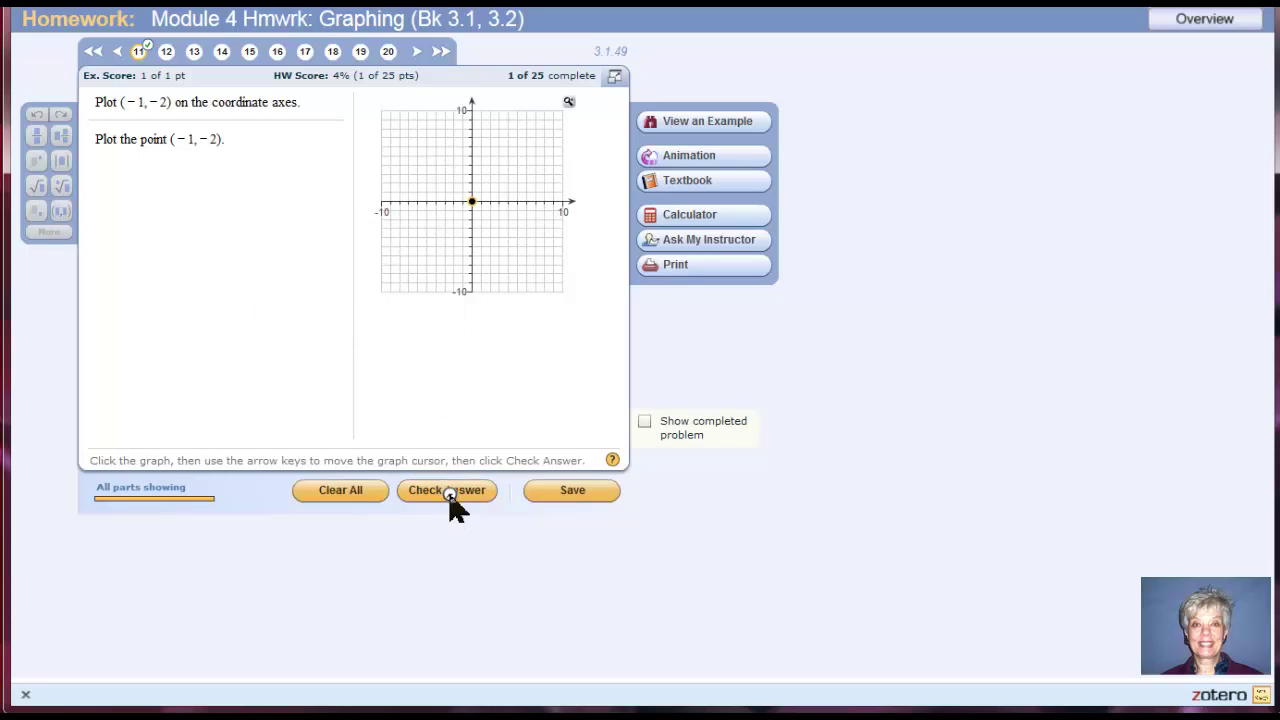
click(473, 206)
key(Left)
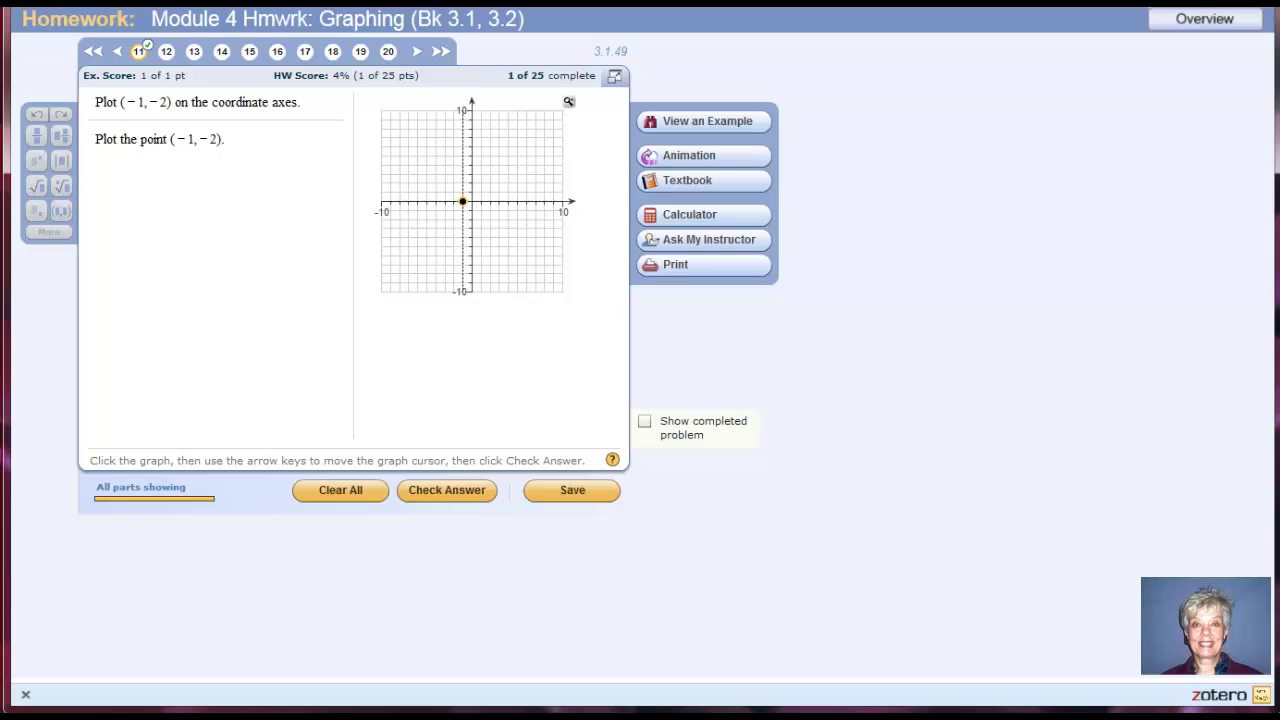
key(Down)
key(Right)
key(Down)
key(Down)
key(Down)
key(Up)
click(475, 490)
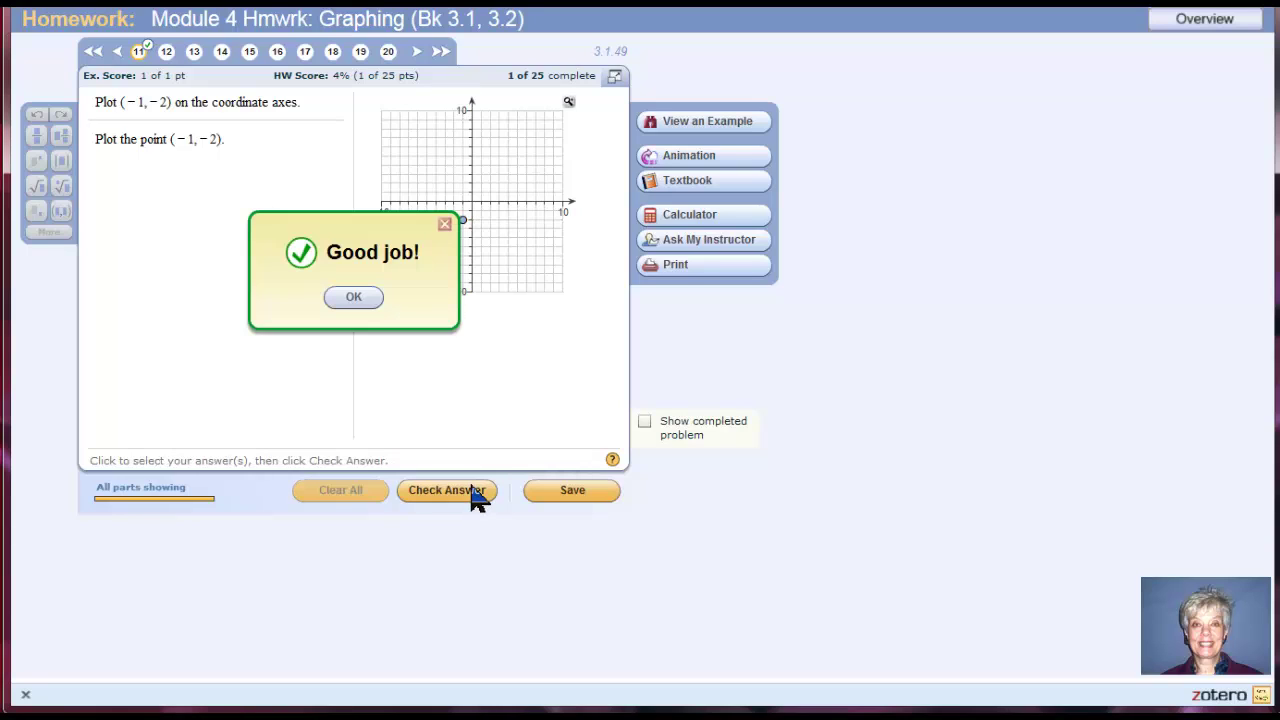
click(368, 299)
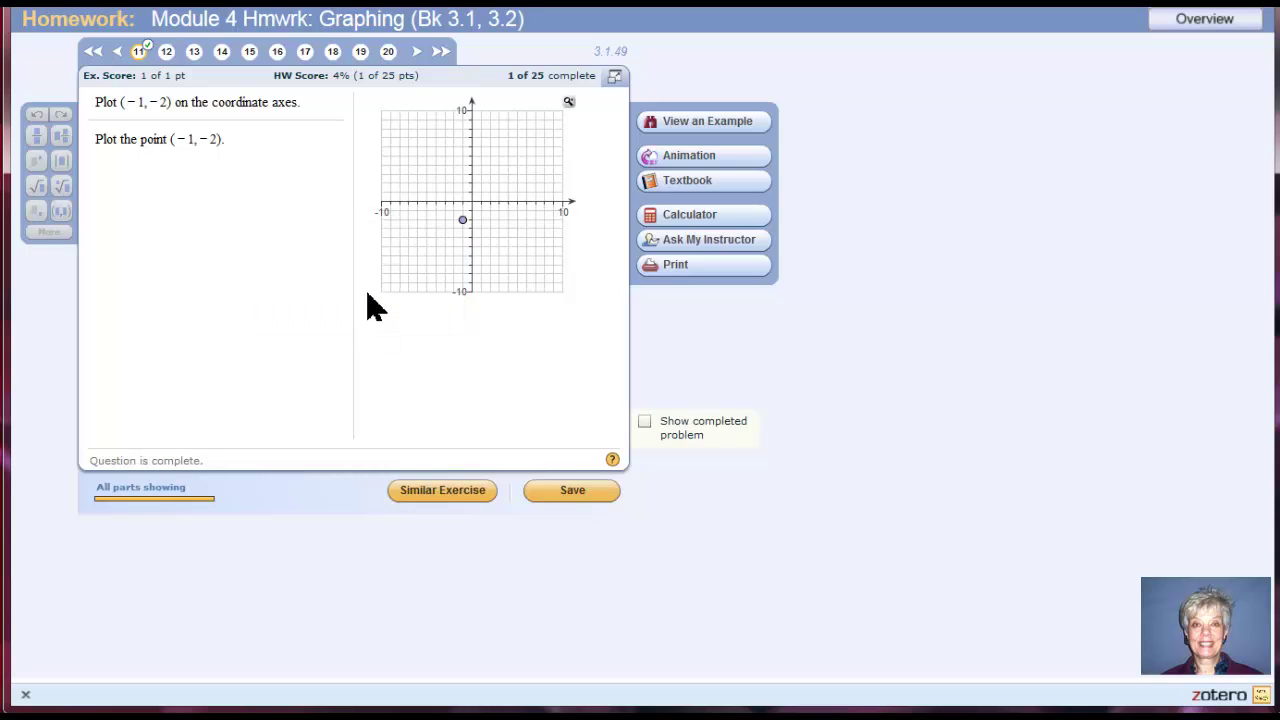
Step: Load a further similar exercise, plot the point (−5, −3) on its coordinate axes and check the answer
click(449, 494)
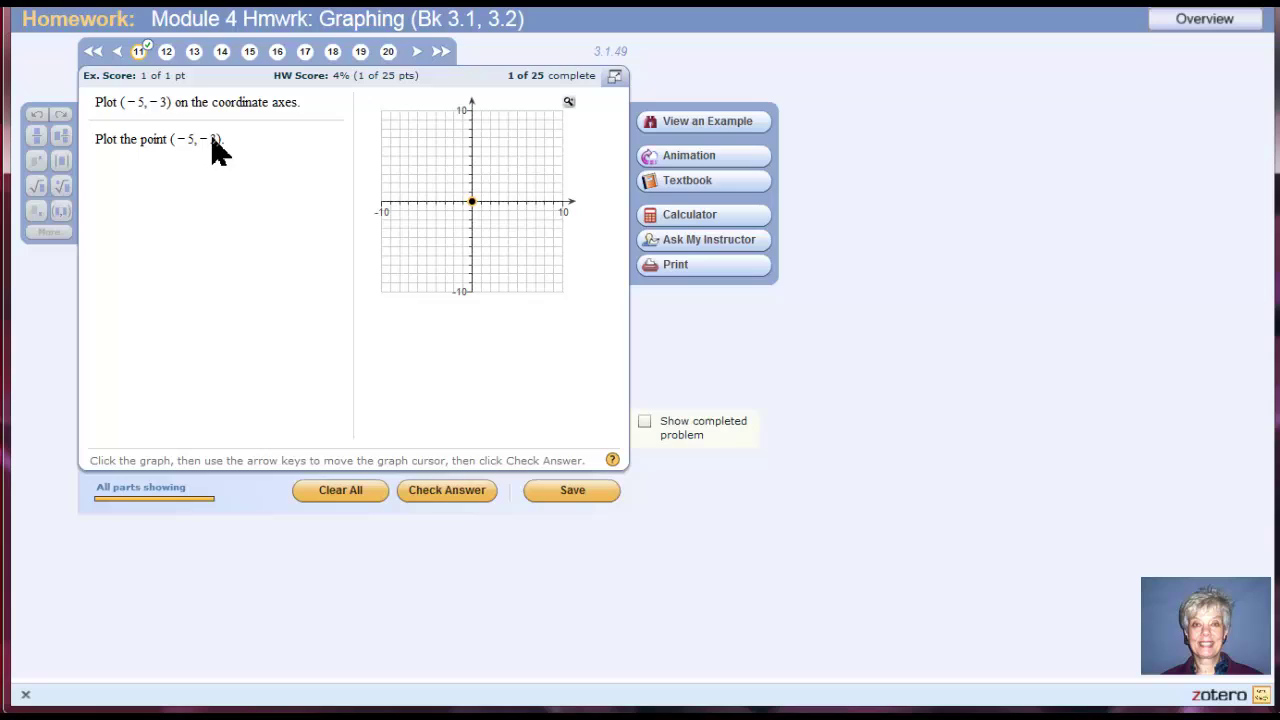
click(473, 203)
key(Left)
key(Left)
key(Left)
key(Left)
key(Left)
key(Down)
key(Down)
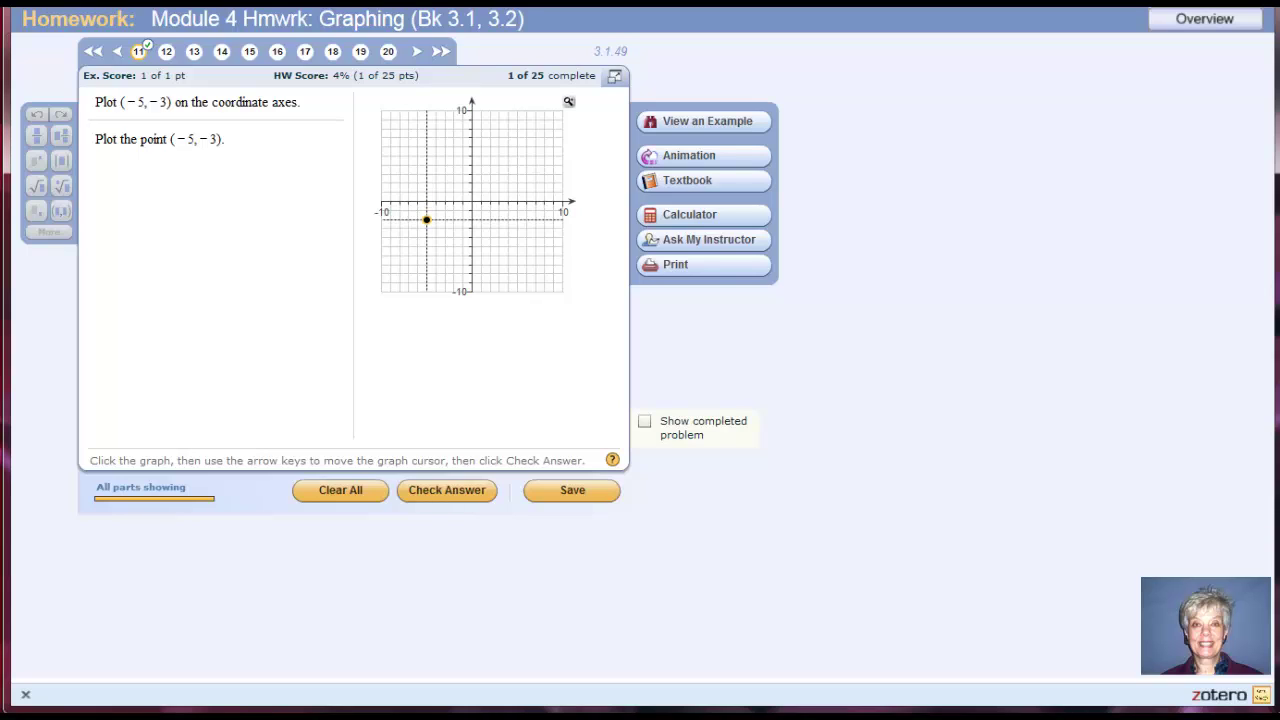
key(Down)
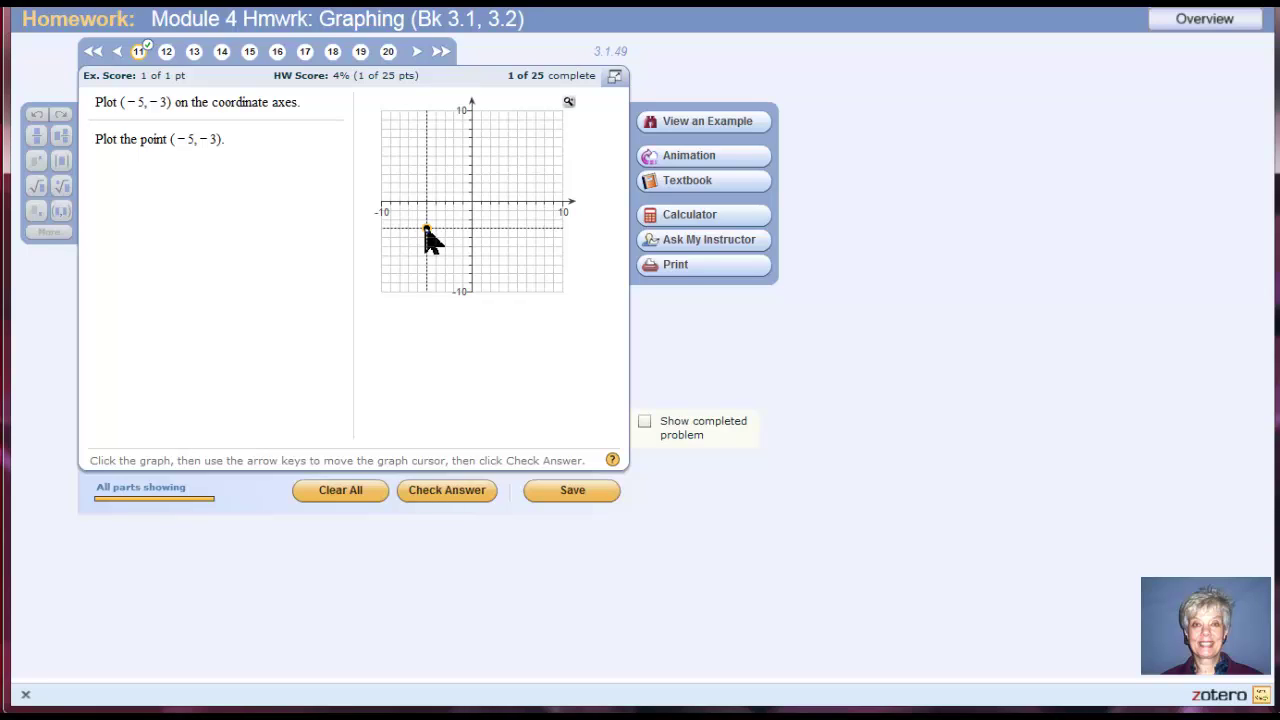
click(436, 497)
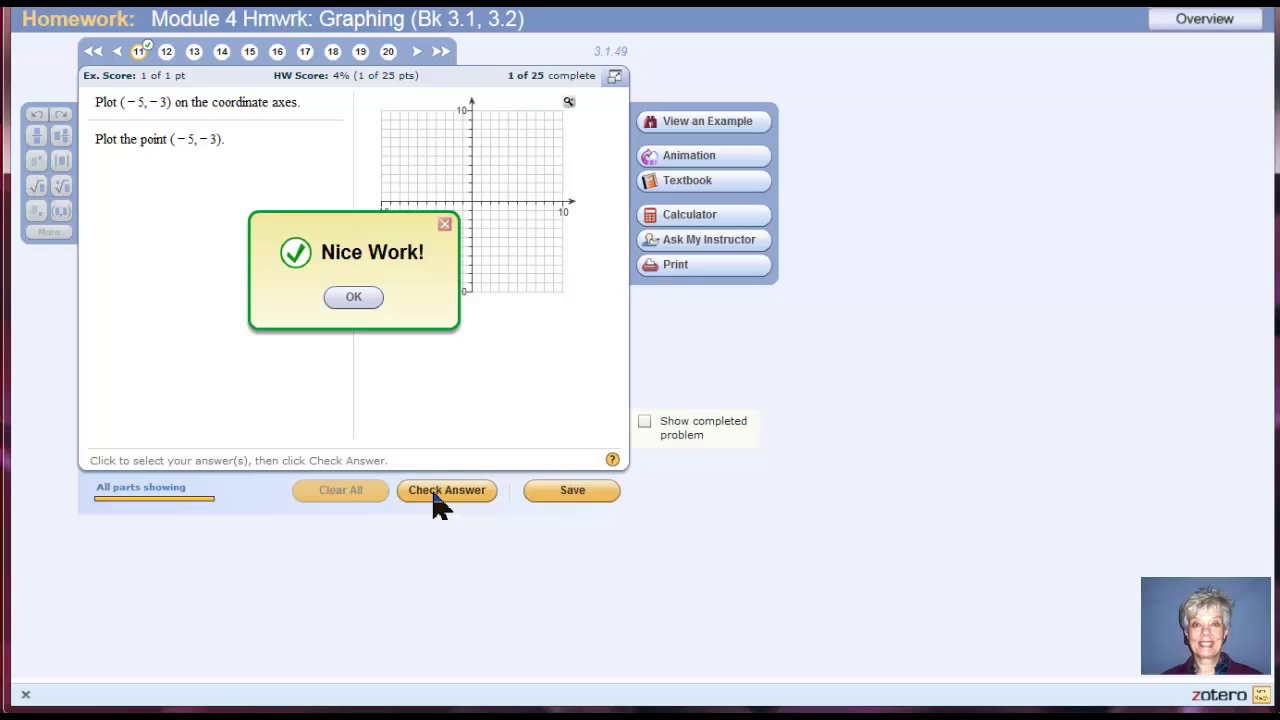
click(357, 300)
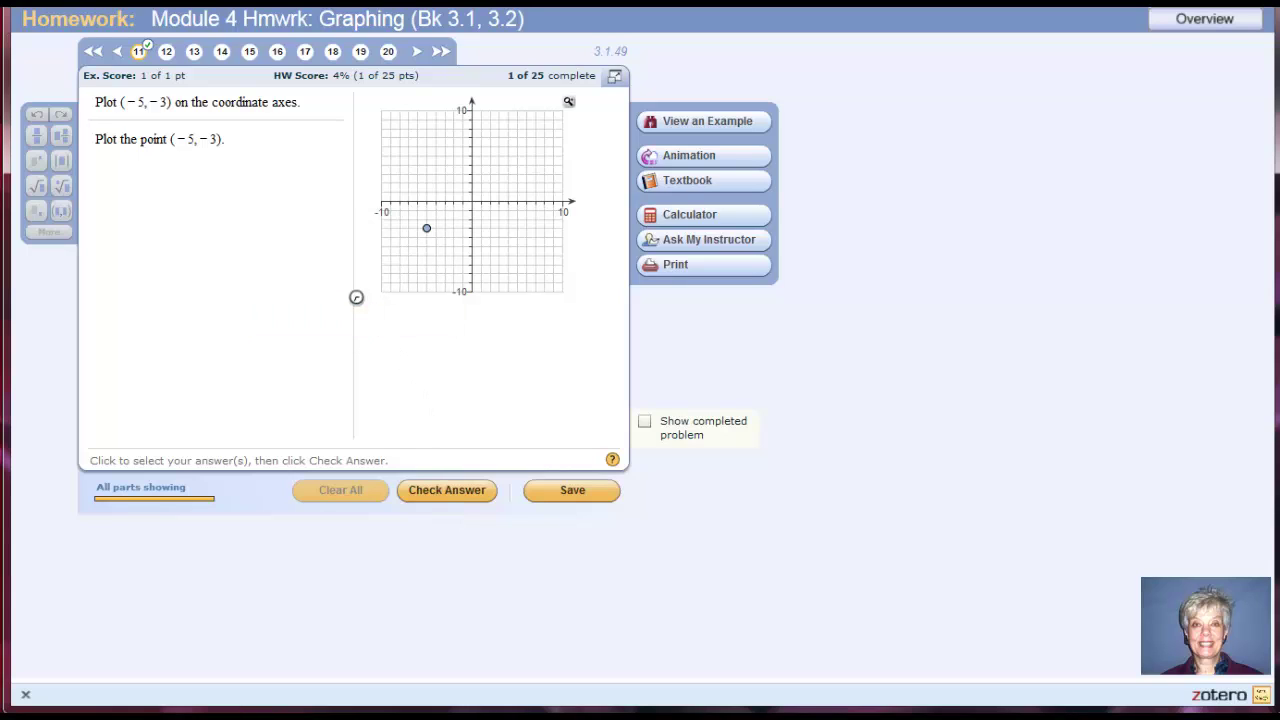
Step: Open homework question 12 on graphing an equation
click(168, 53)
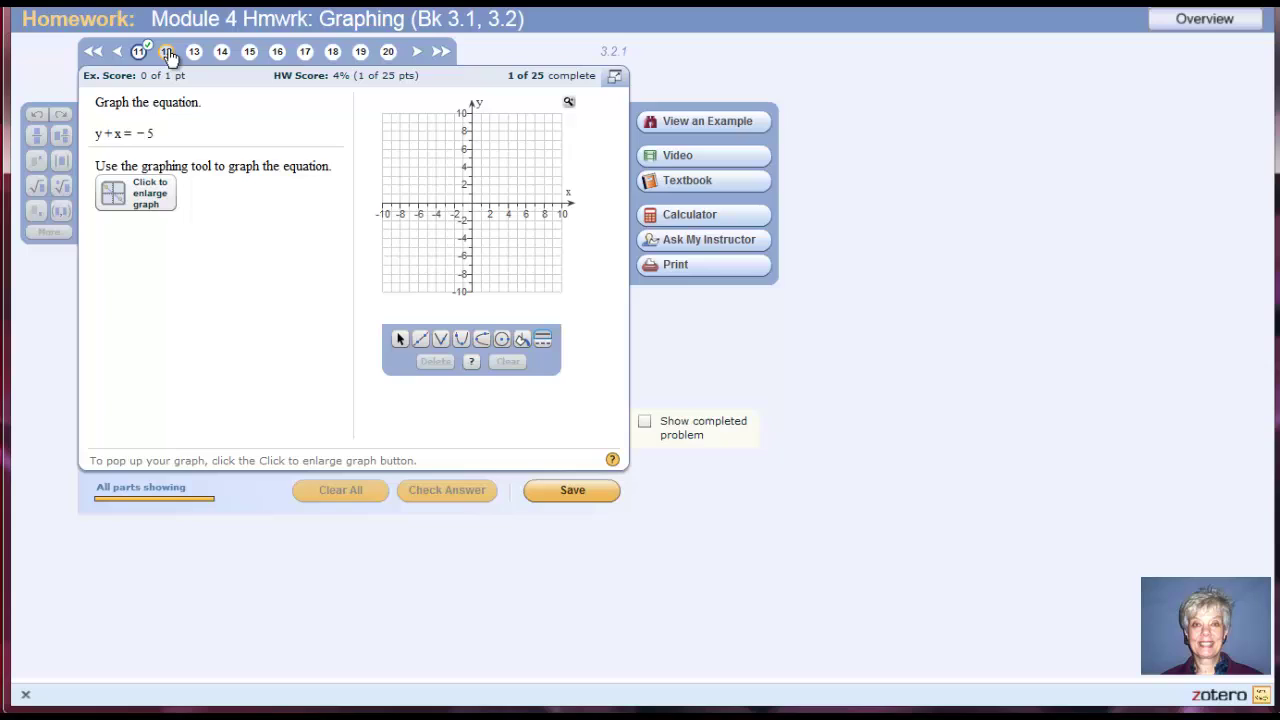